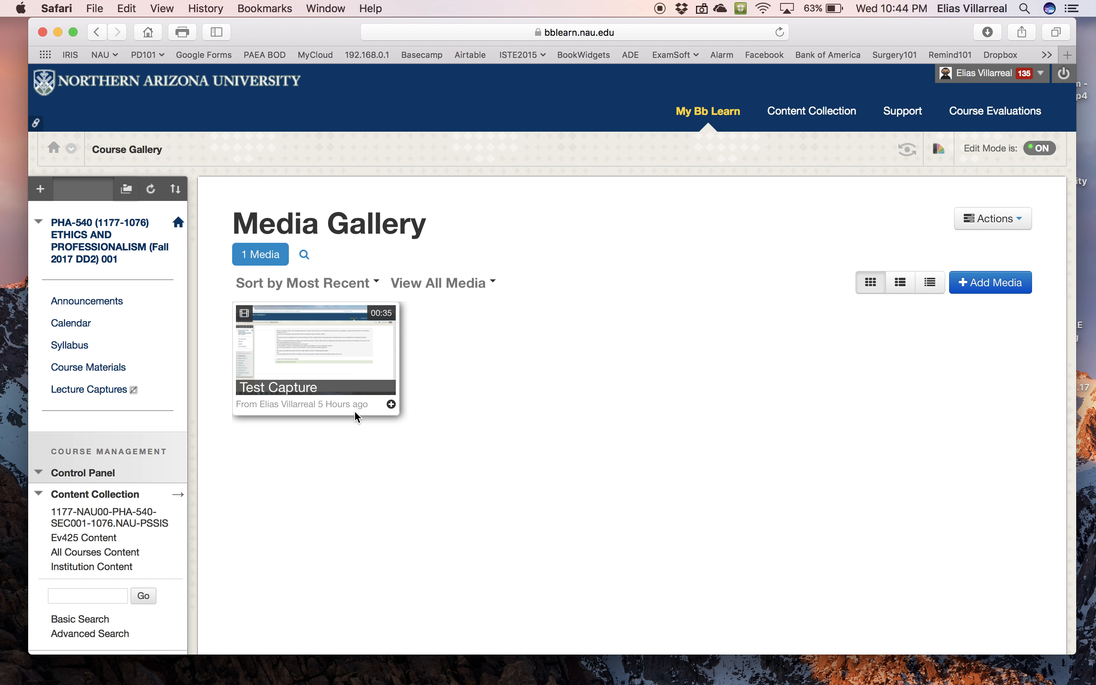
- Open the PHA-540 course from its Media Gallery and go to the Course Materials area
{"action": "left_click", "coordinate": [52, 148]}
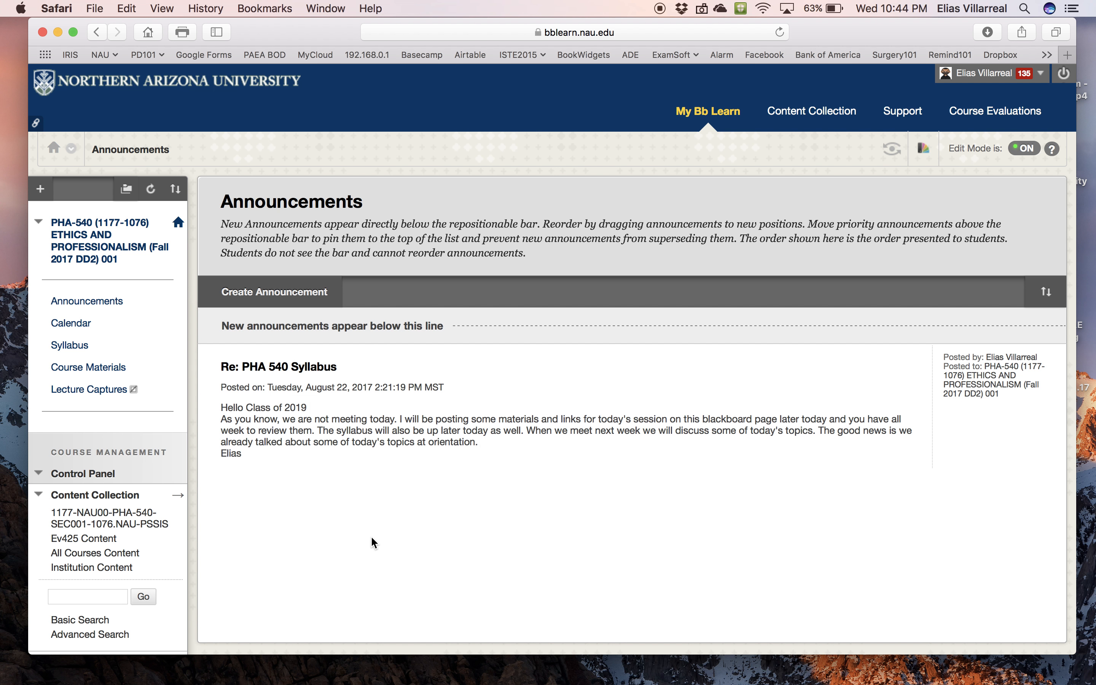
{"action": "left_click", "coordinate": [106, 373]}
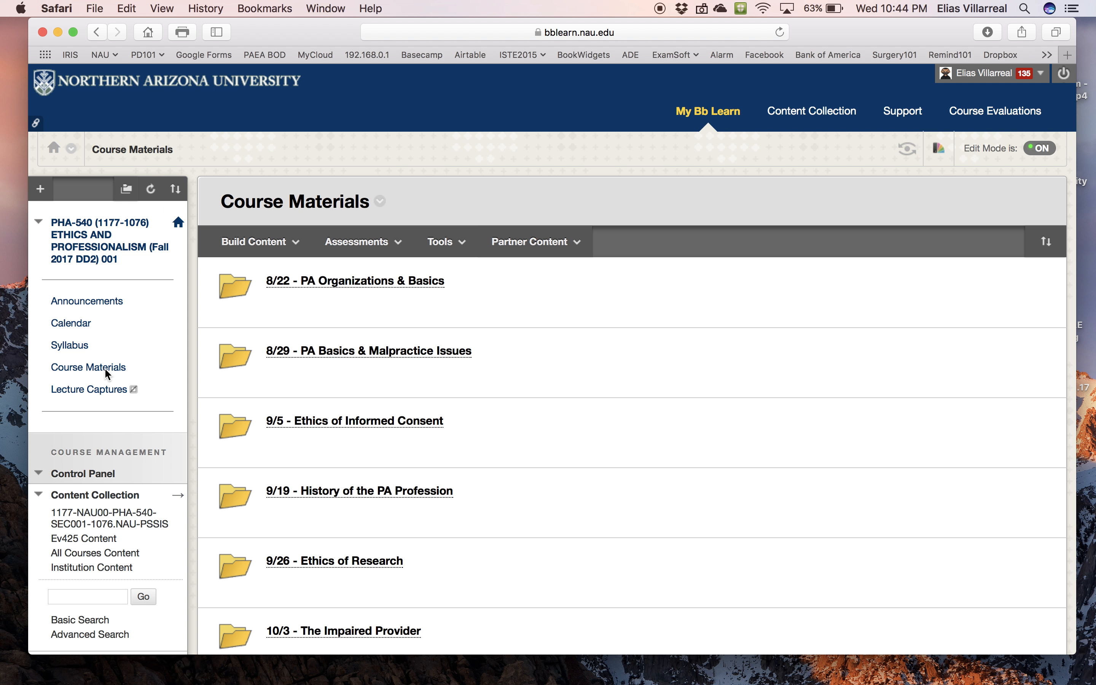
{"action": "left_click", "coordinate": [38, 191]}
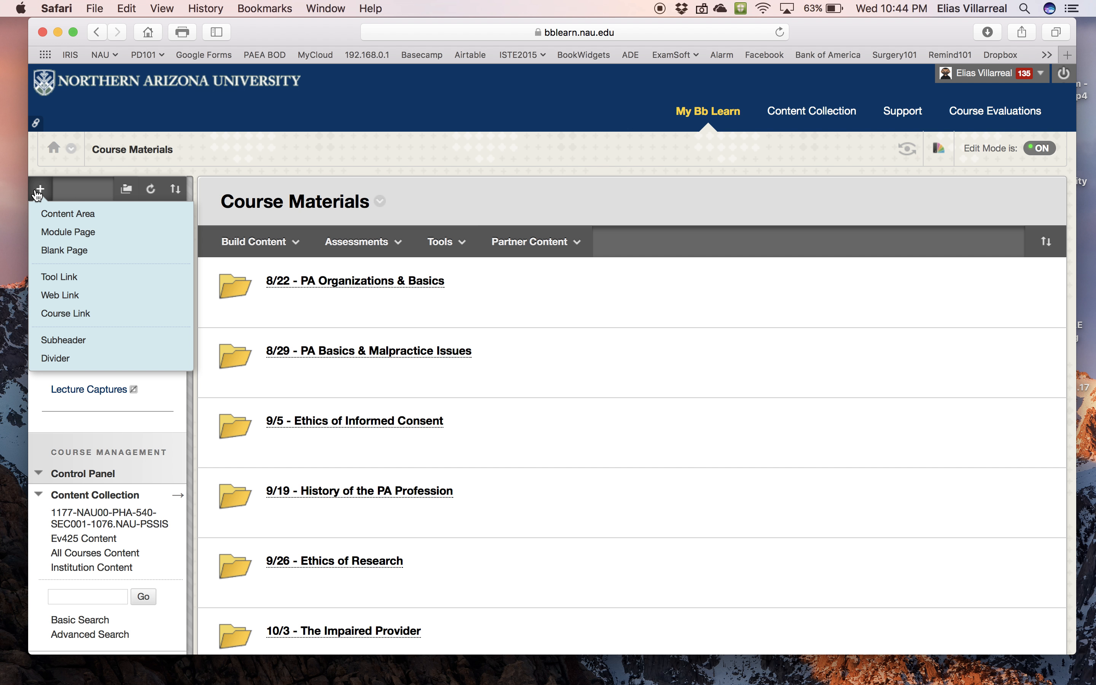
{"action": "mouse_move", "coordinate": [41, 194]}
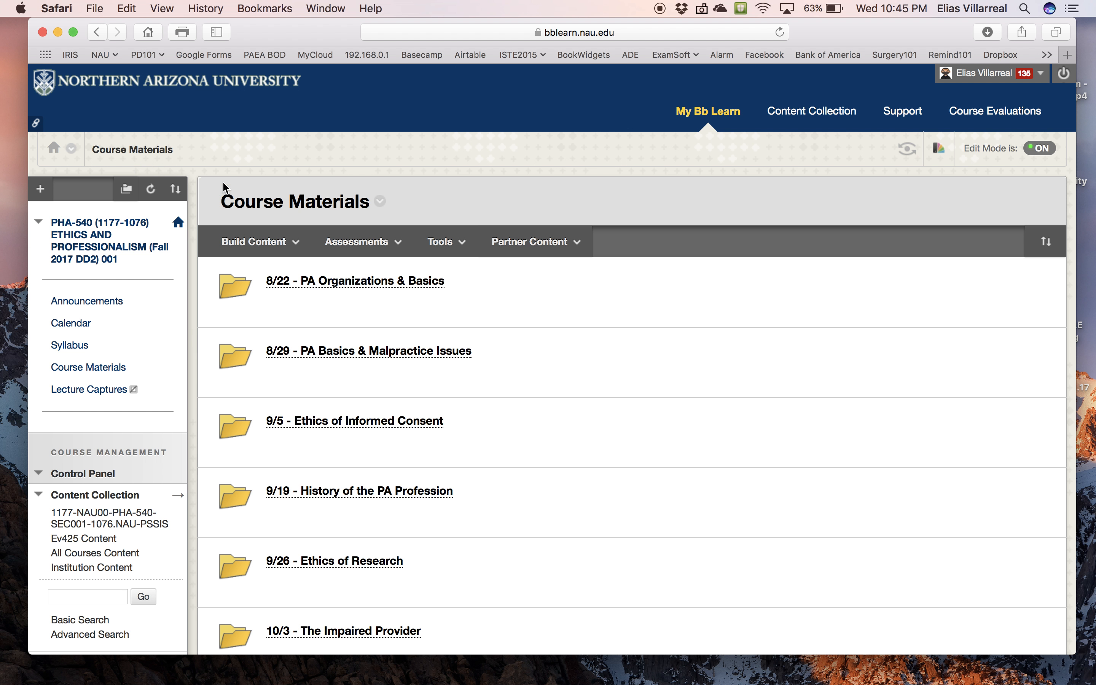
- Start adding a Kaltura Media item to Course Materials
{"action": "left_click", "coordinate": [255, 242]}
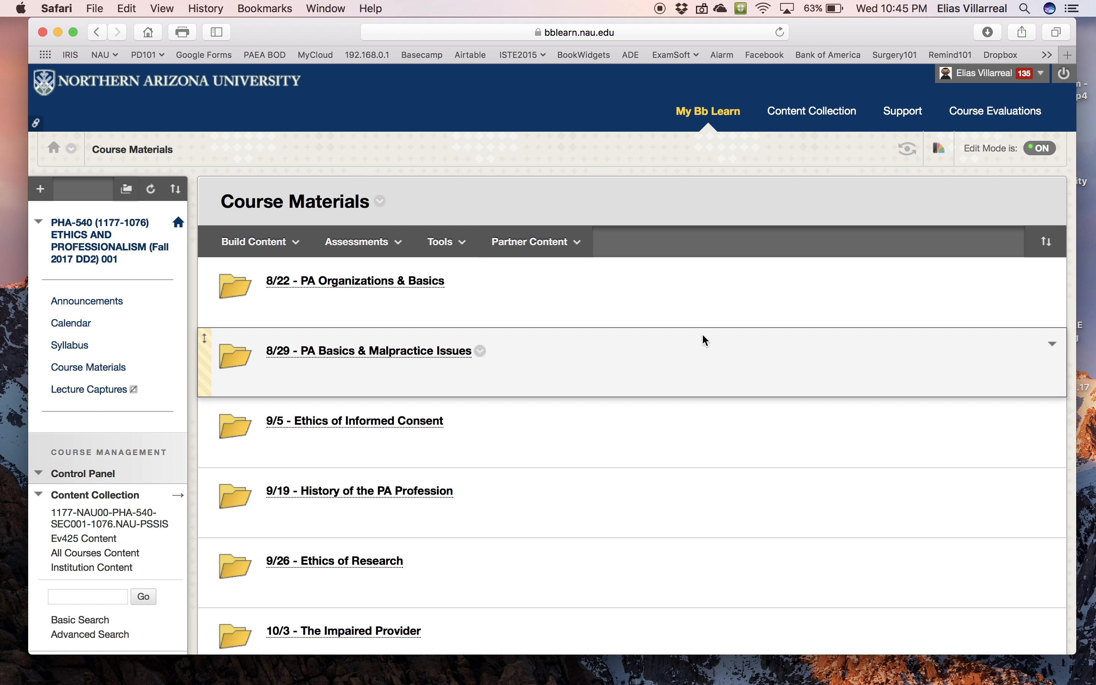
{"action": "scroll", "coordinate": [703, 334], "scroll_direction": "down", "scroll_amount": 4}
{"action": "scroll", "coordinate": [702, 333], "scroll_direction": "up", "scroll_amount": 4}
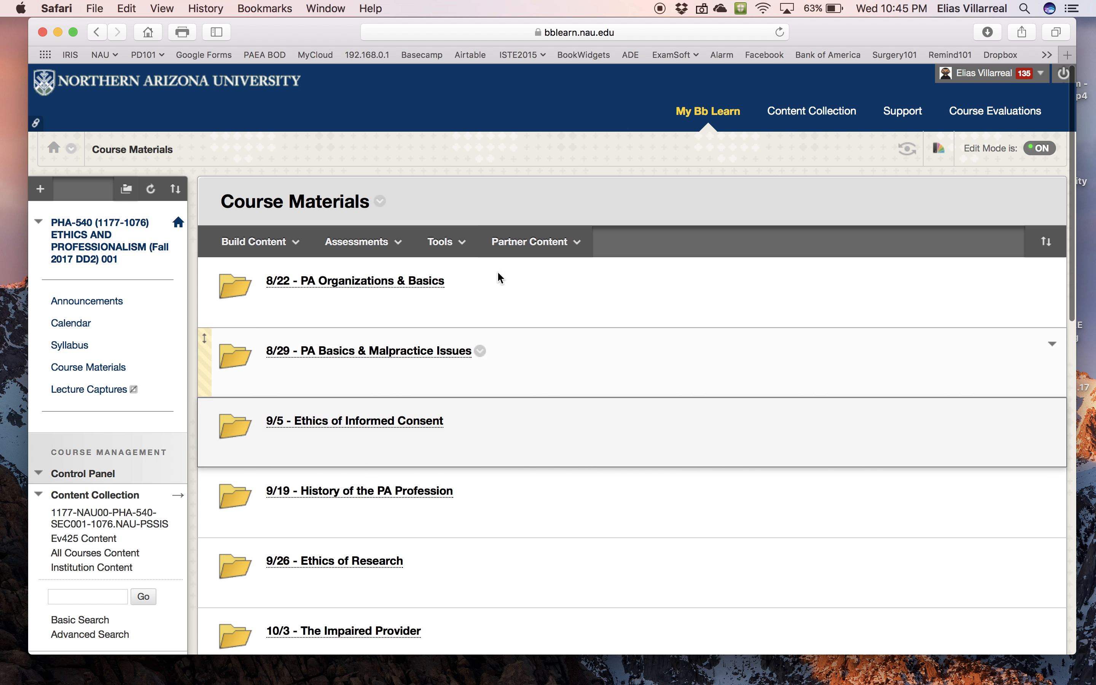
{"action": "left_click", "coordinate": [230, 243]}
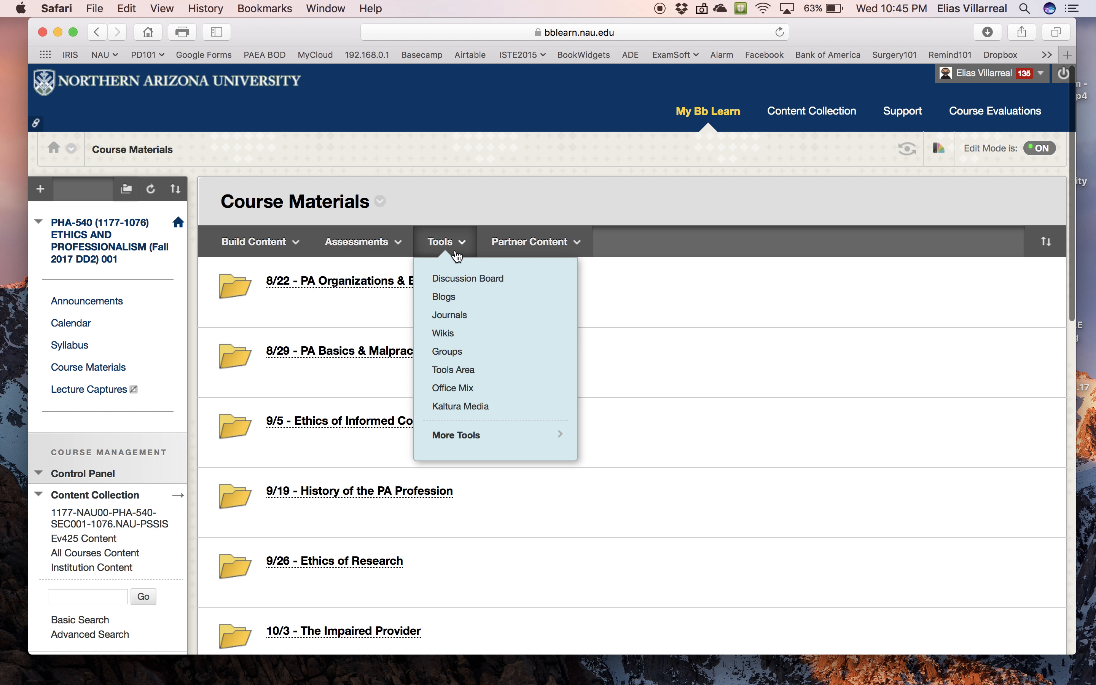
{"action": "left_click", "coordinate": [446, 242]}
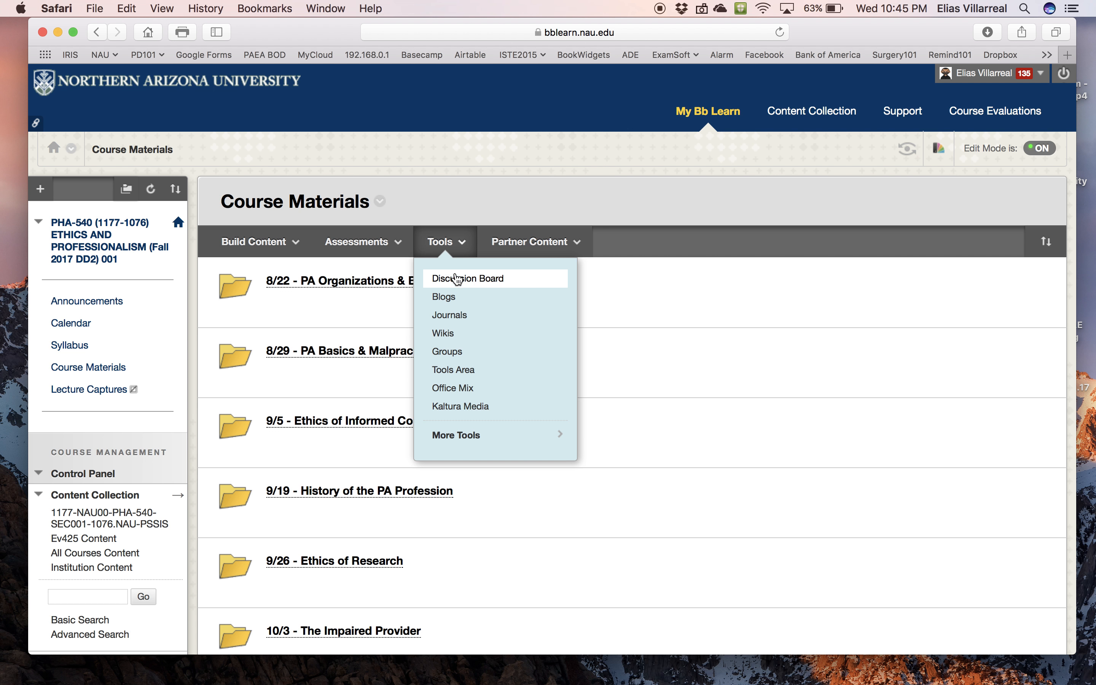
{"action": "left_click", "coordinate": [508, 411]}
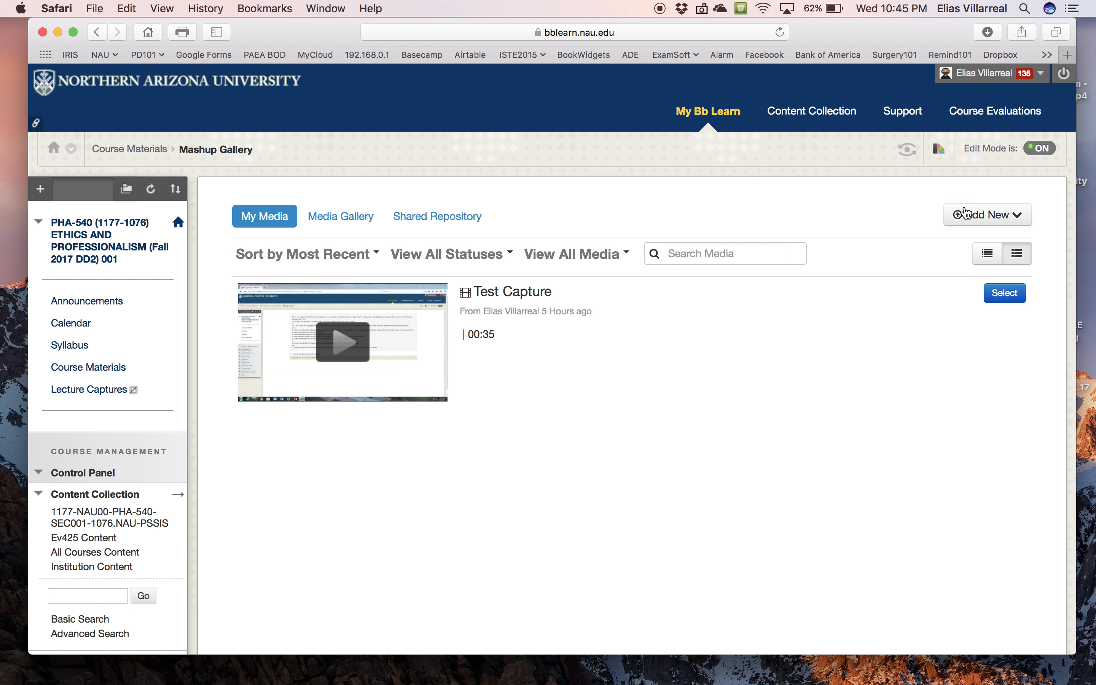
- Choose to record a new presentation, agree to the upload terms and allow Kaltura CaptureSpace Desktop Recorder to launch
{"action": "left_click", "coordinate": [1004, 217]}
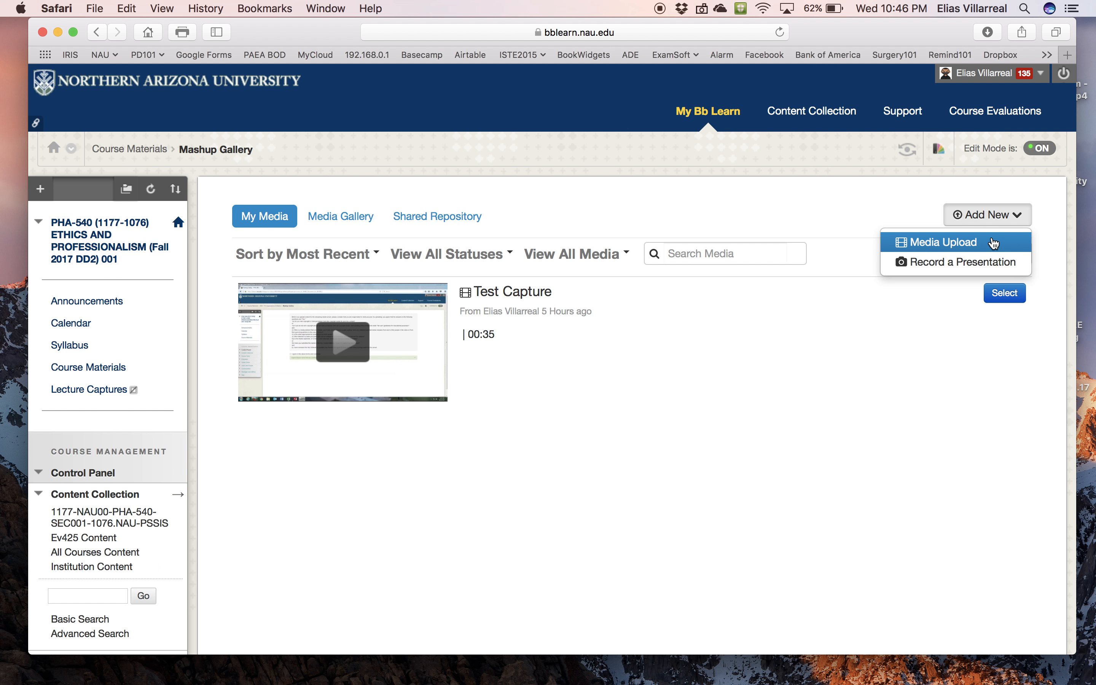
{"action": "left_click", "coordinate": [982, 271]}
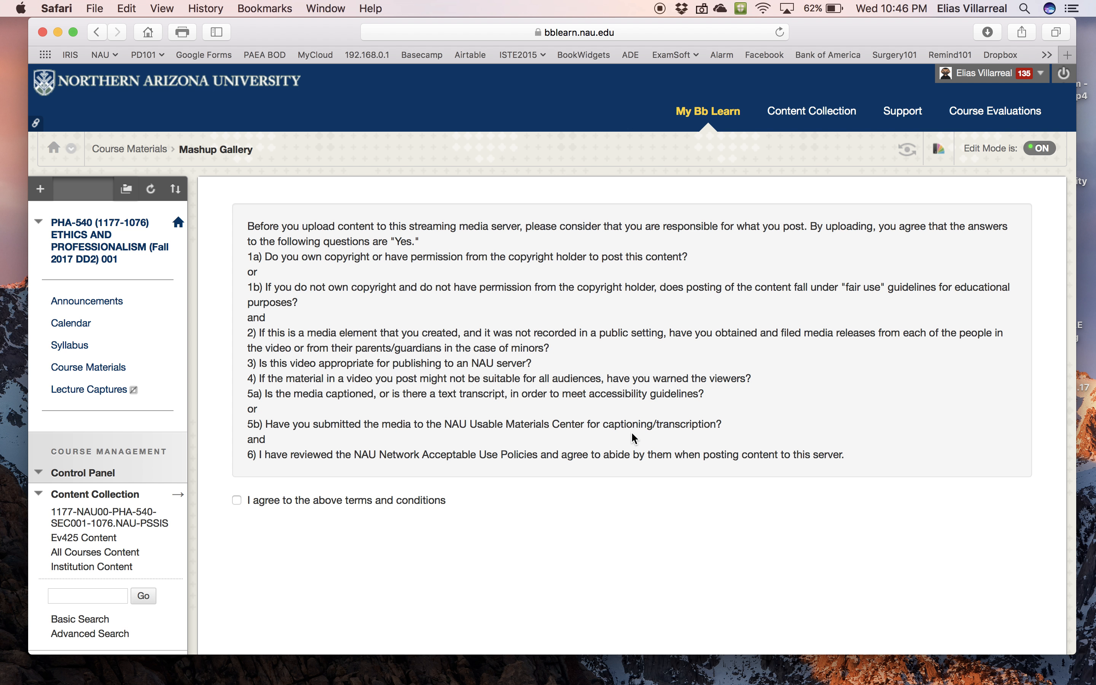
{"action": "left_click", "coordinate": [236, 501]}
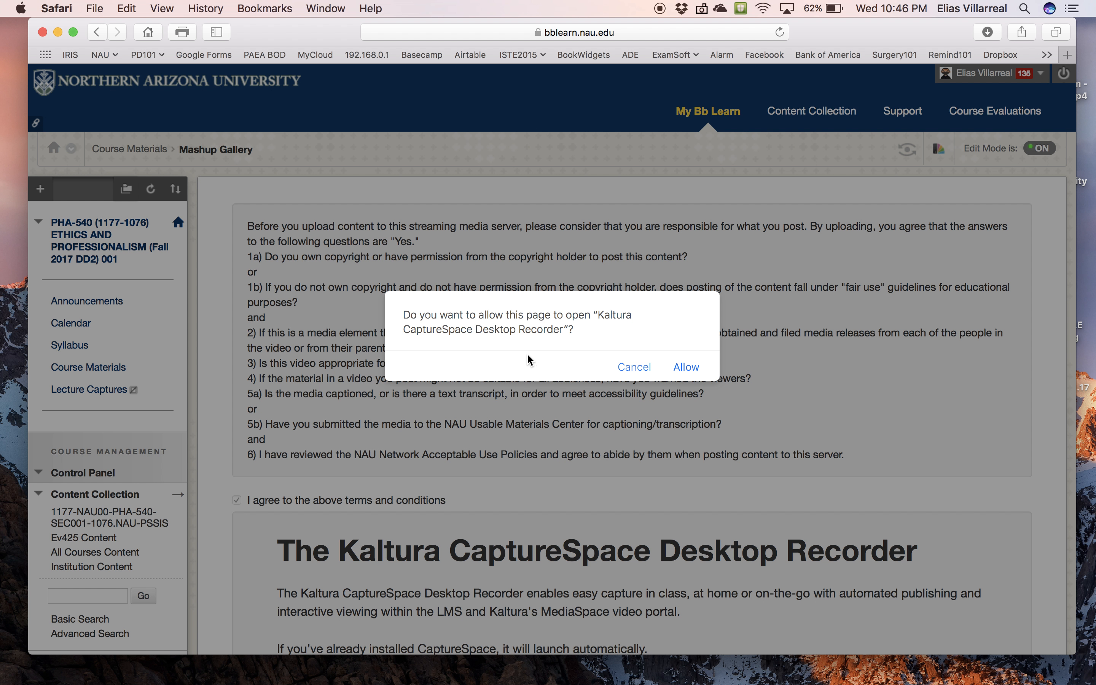
{"action": "left_click", "coordinate": [684, 367]}
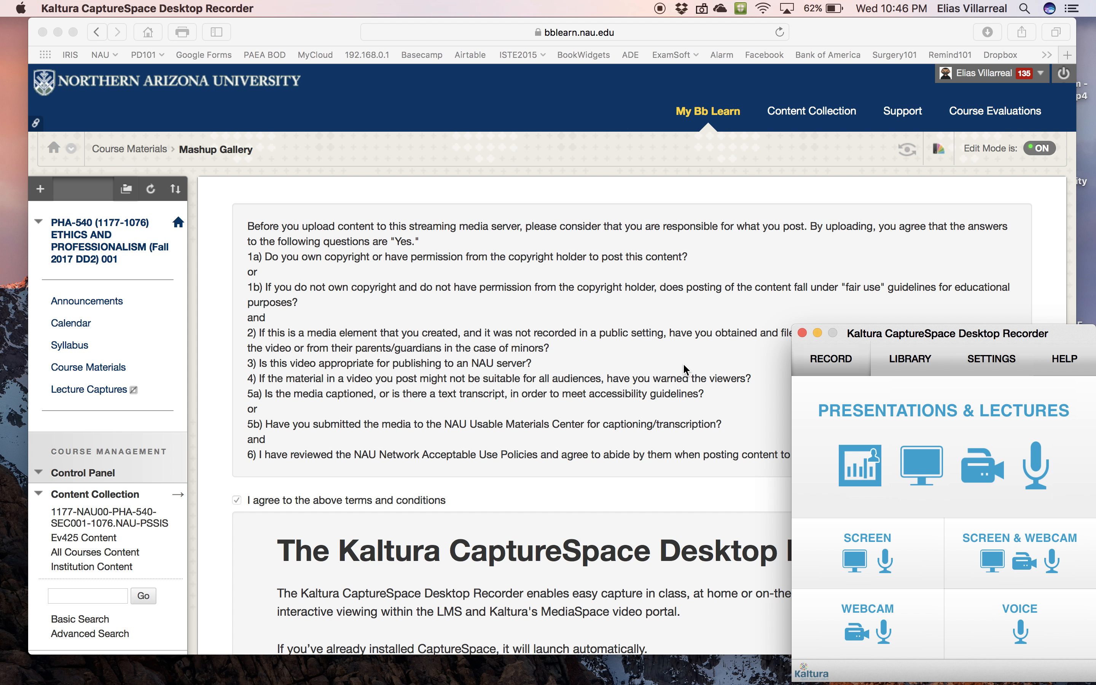
- Set up a Presentations & Lectures capture in Kaltura CaptureSpace with the camera set to None, and start recording
{"action": "scroll", "coordinate": [683, 364], "scroll_direction": "down", "scroll_amount": 5}
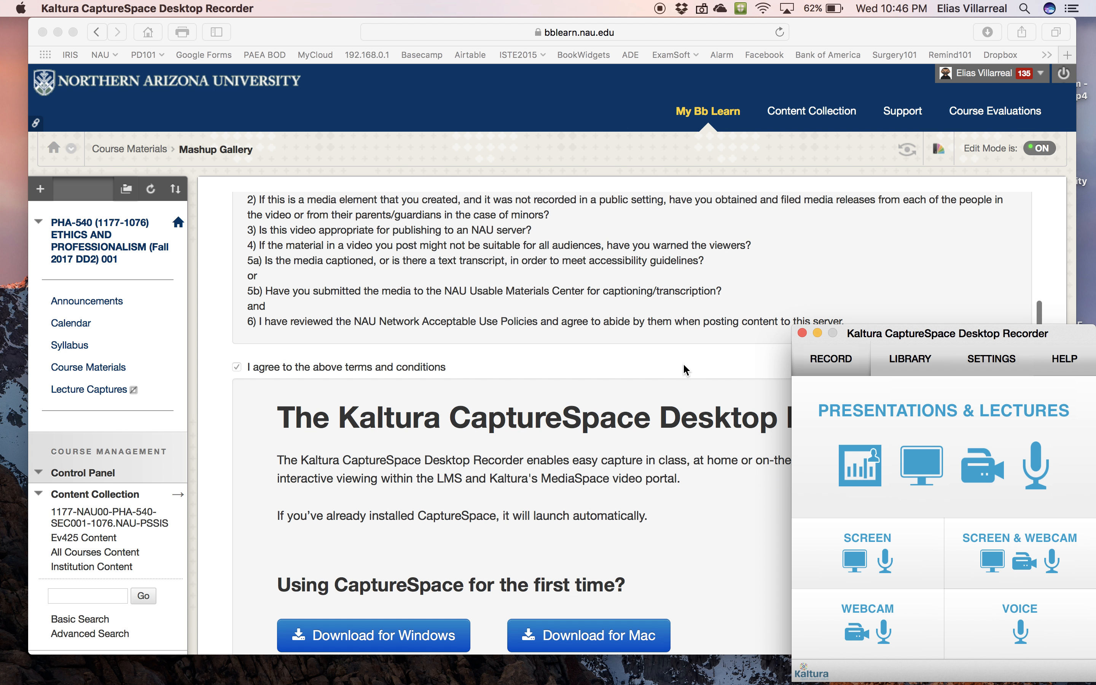
{"action": "scroll", "coordinate": [683, 365], "scroll_direction": "down", "scroll_amount": 1}
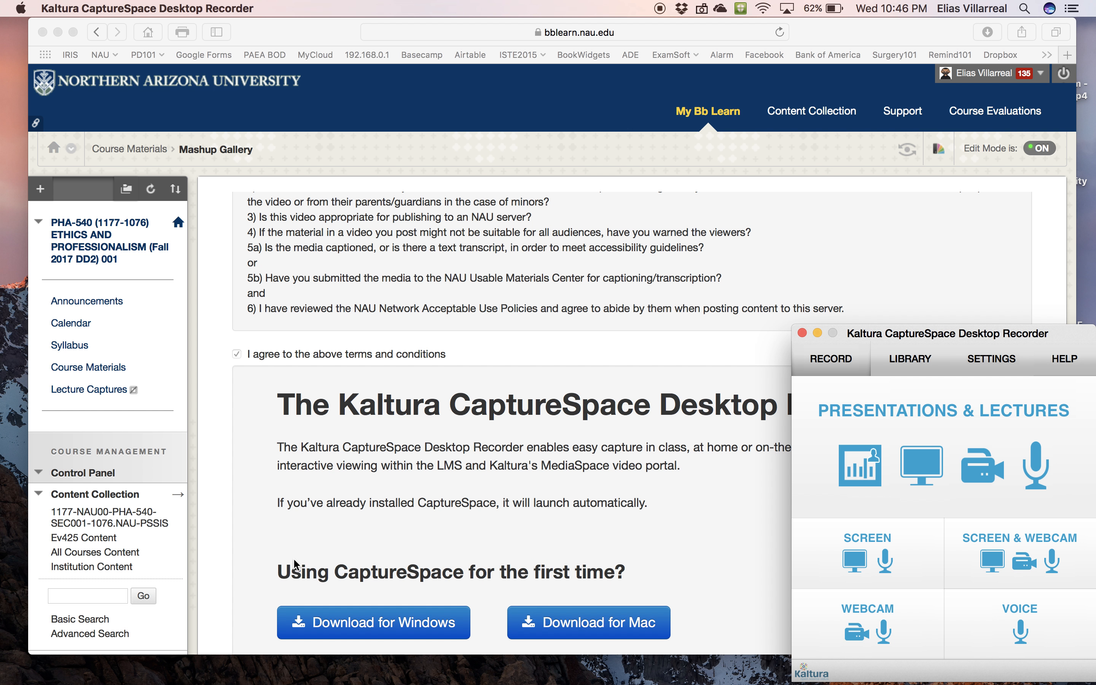
{"action": "scroll", "coordinate": [446, 499], "scroll_direction": "down", "scroll_amount": 5}
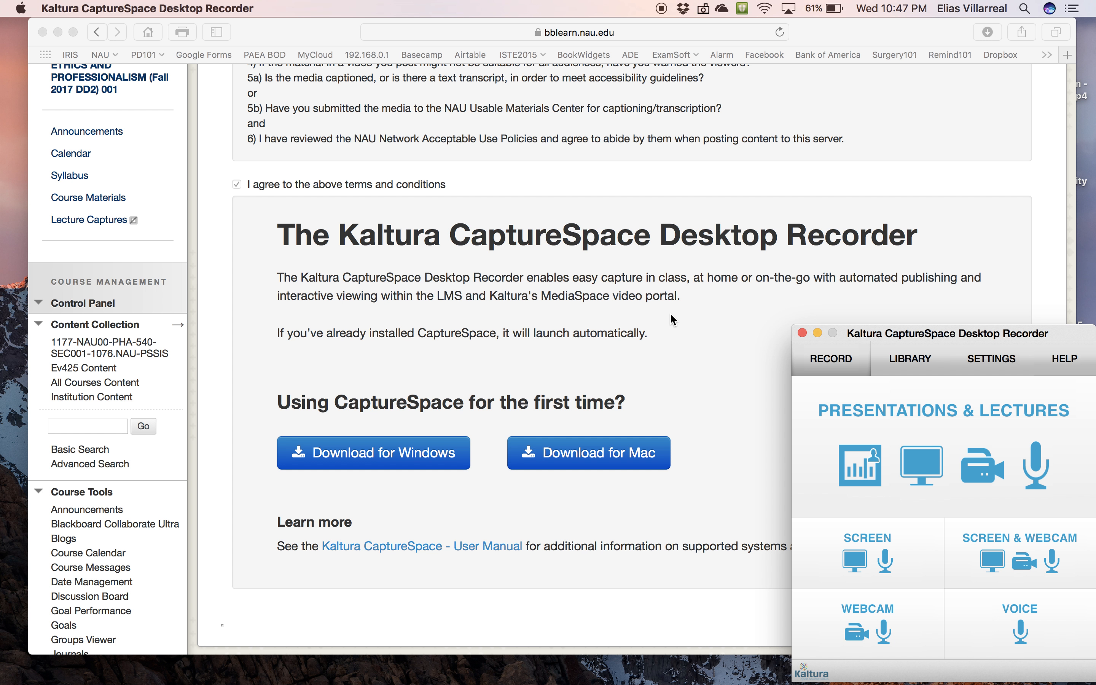
{"action": "scroll", "coordinate": [672, 317], "scroll_direction": "up", "scroll_amount": 5}
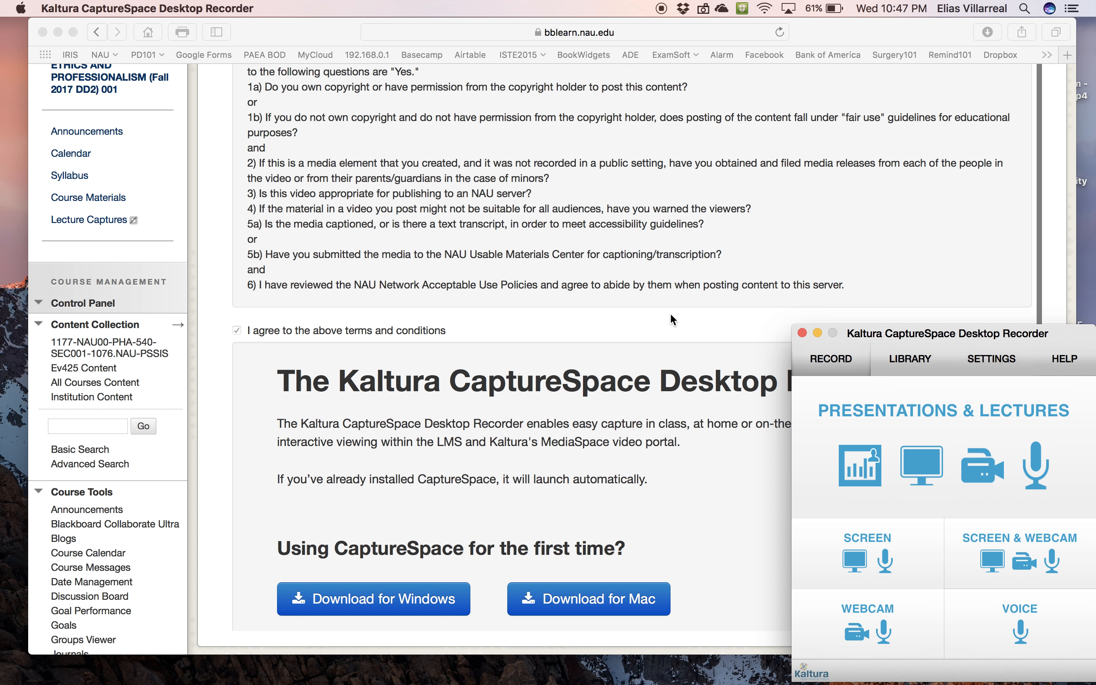
{"action": "scroll", "coordinate": [671, 314], "scroll_direction": "up", "scroll_amount": 5}
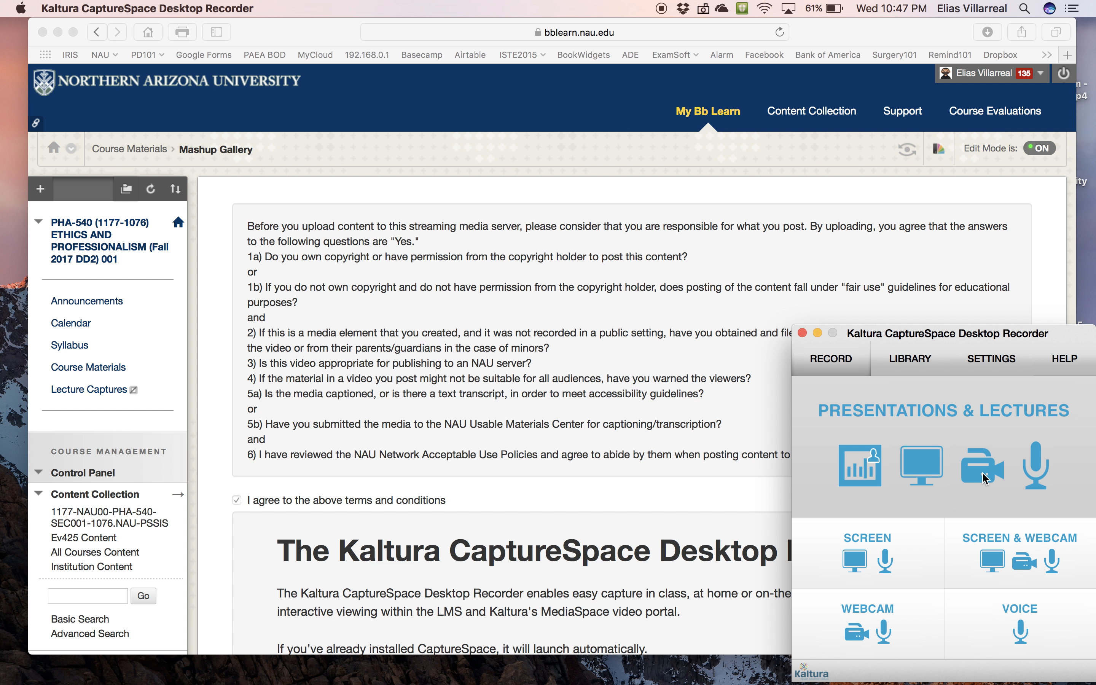
{"action": "left_click", "coordinate": [936, 451]}
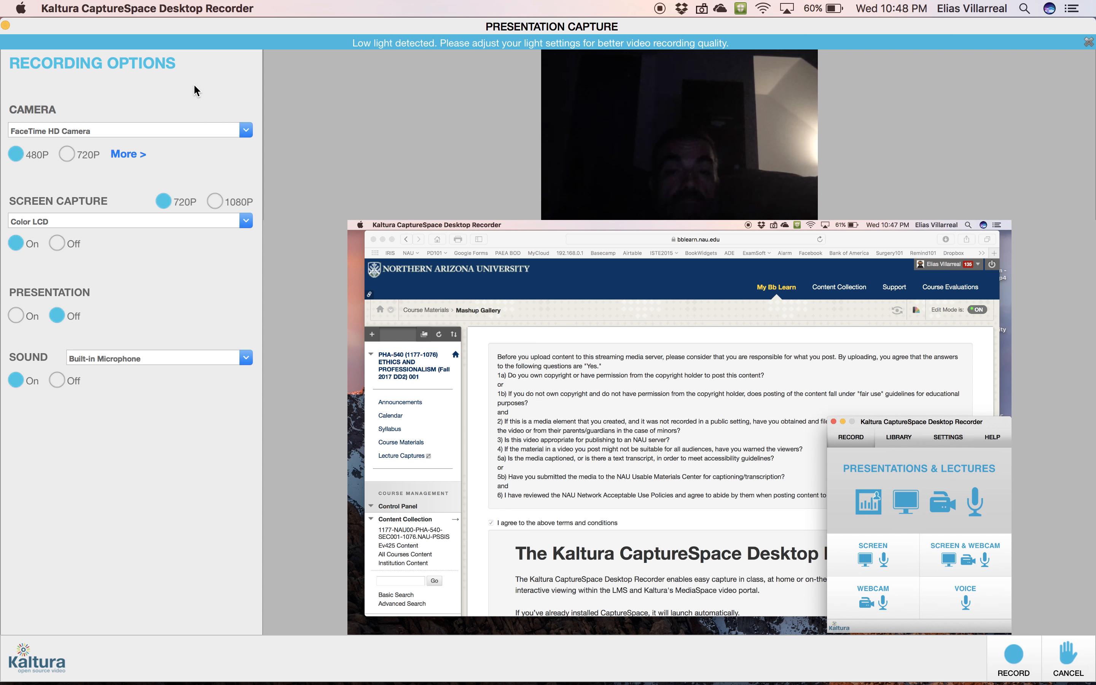
{"action": "left_click", "coordinate": [246, 131]}
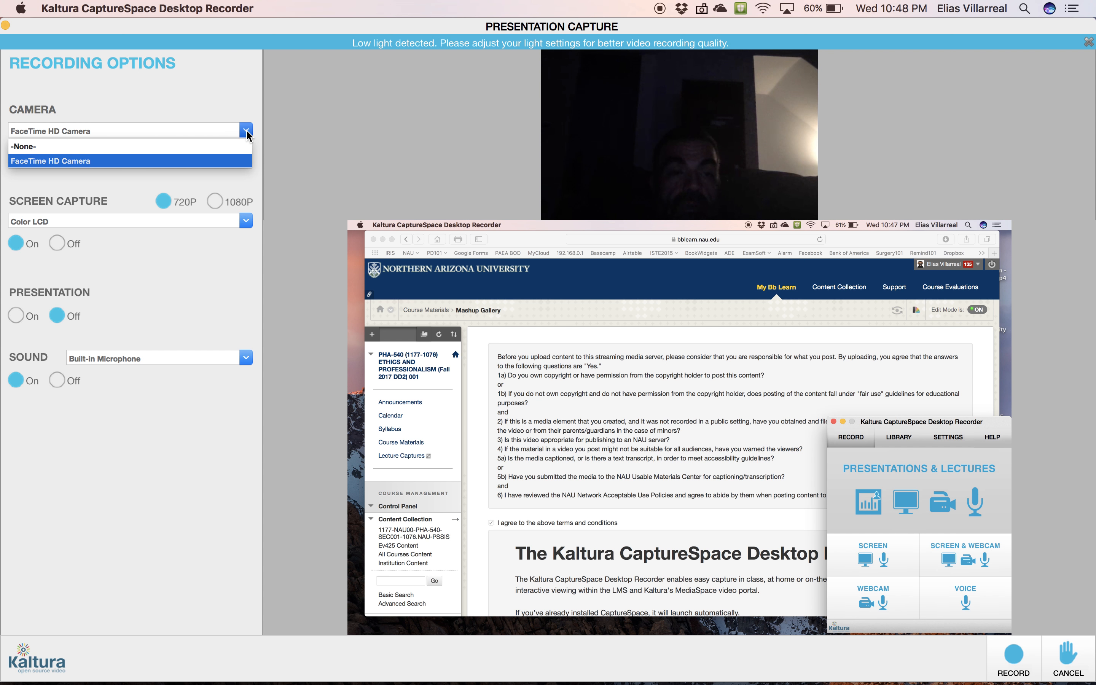
{"action": "left_click", "coordinate": [234, 148]}
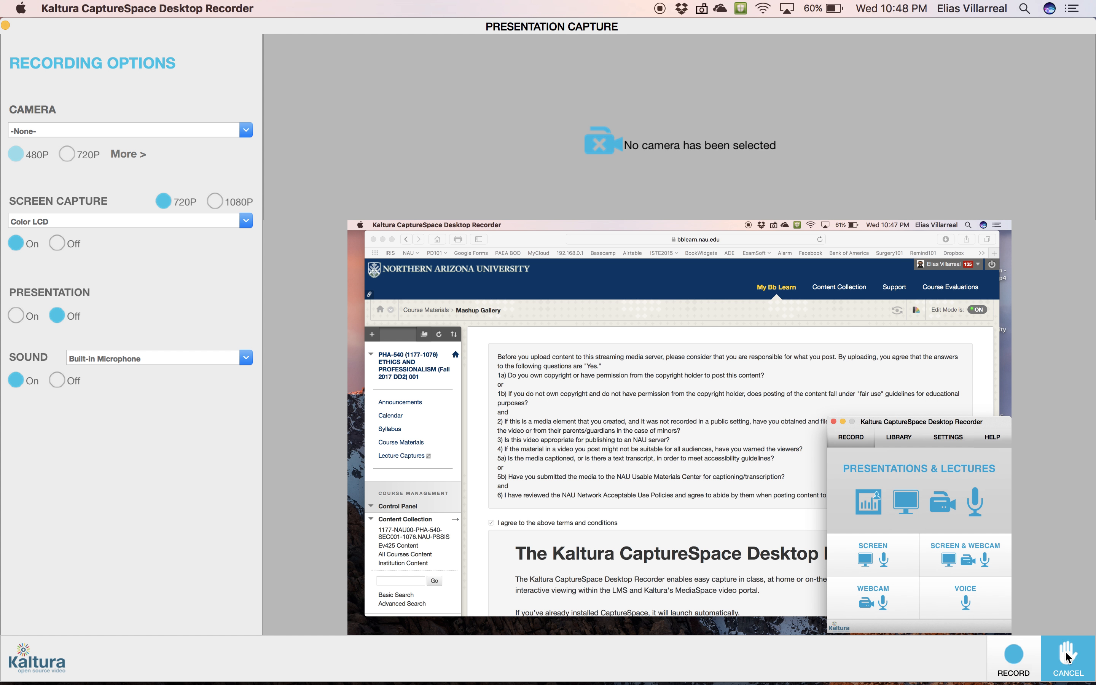
{"action": "left_click", "coordinate": [1011, 658]}
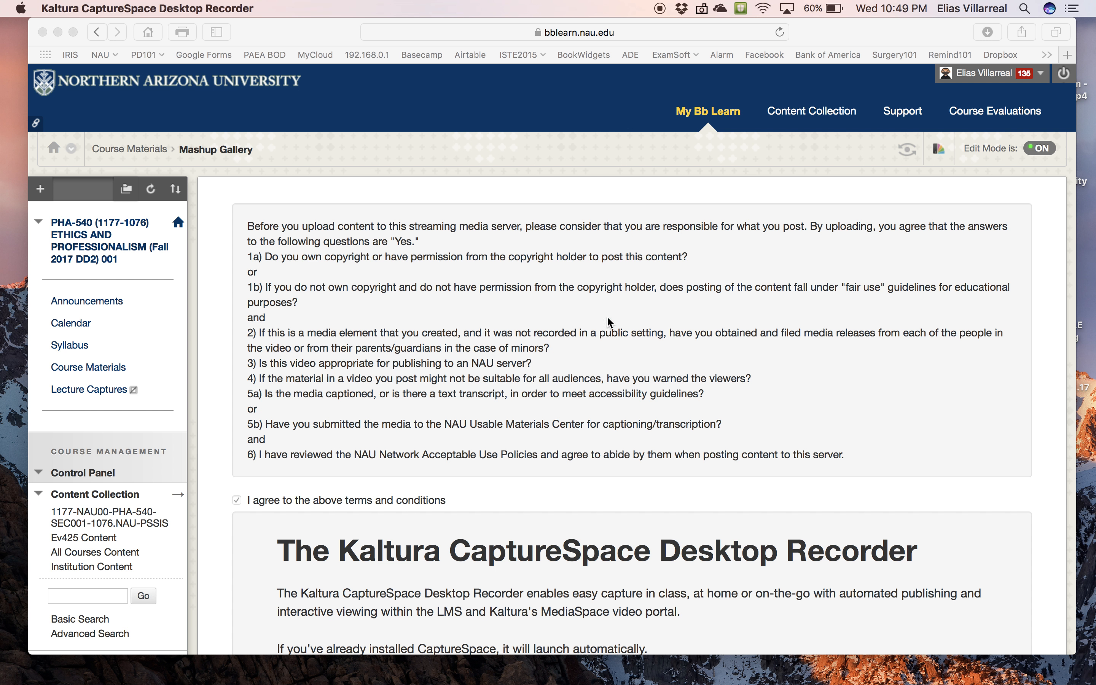
- Switch to the minimized Keynote presentation "Class of 2018 - Clinical Rotations" and play its slideshow
{"action": "mouse_move", "coordinate": [1000, 683]}
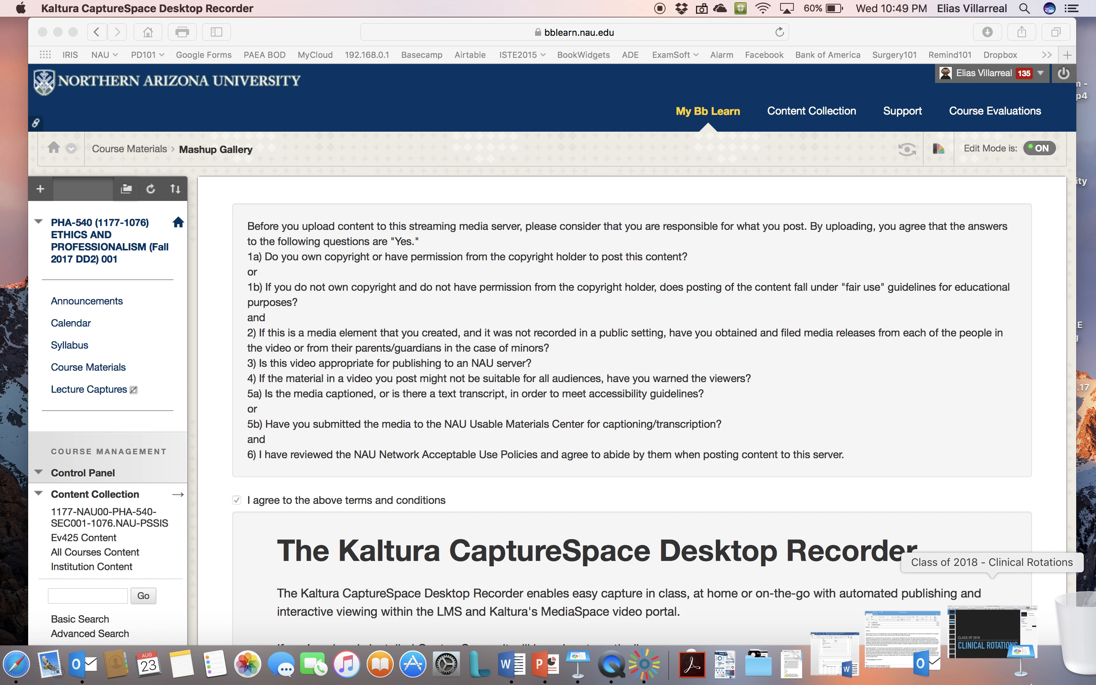
{"action": "left_click", "coordinate": [1027, 639]}
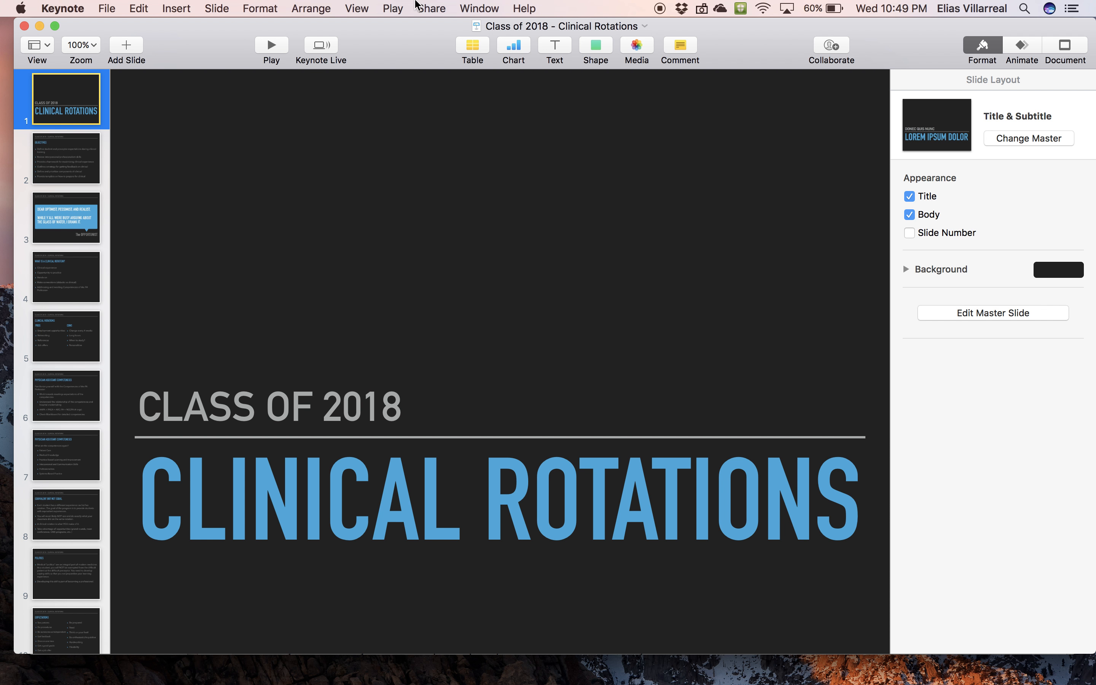
{"action": "left_click", "coordinate": [272, 46]}
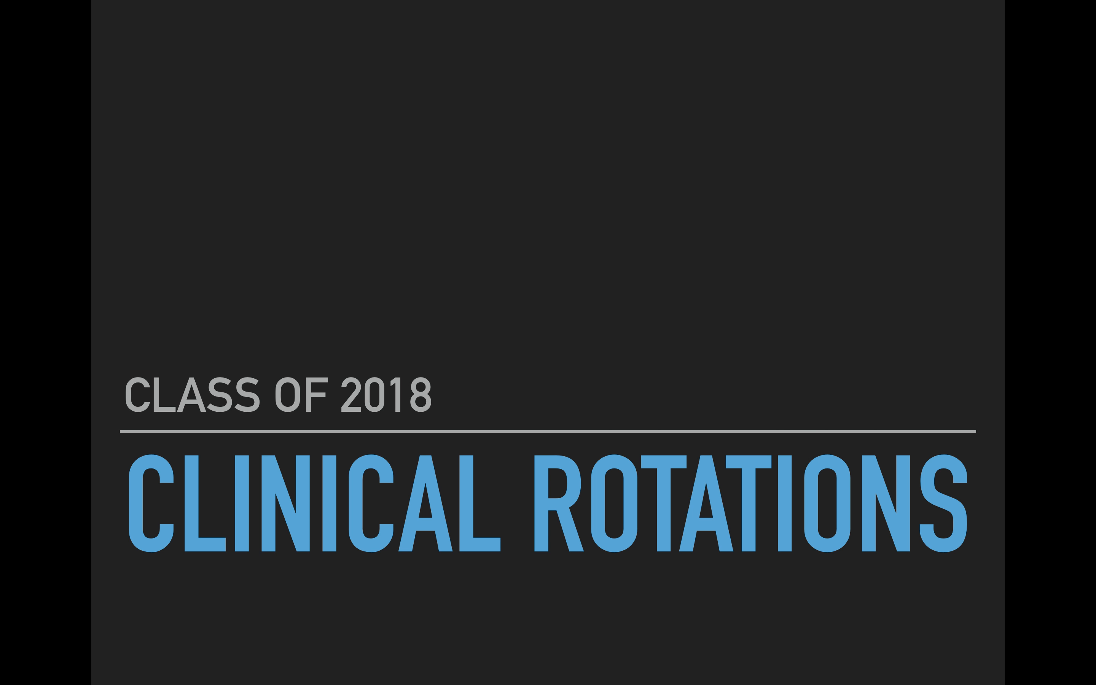
- Advance the slideshow from the title slide to the "Equivalent but not equal" slide
{"action": "key", "text": "Right"}
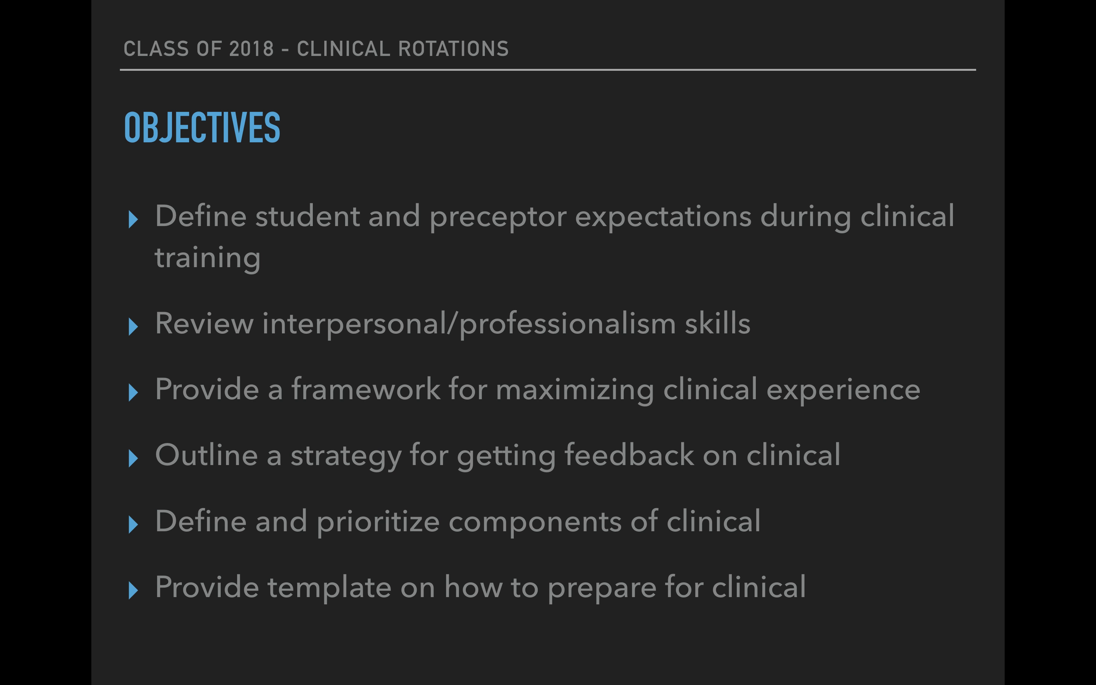
{"action": "key", "text": "Right"}
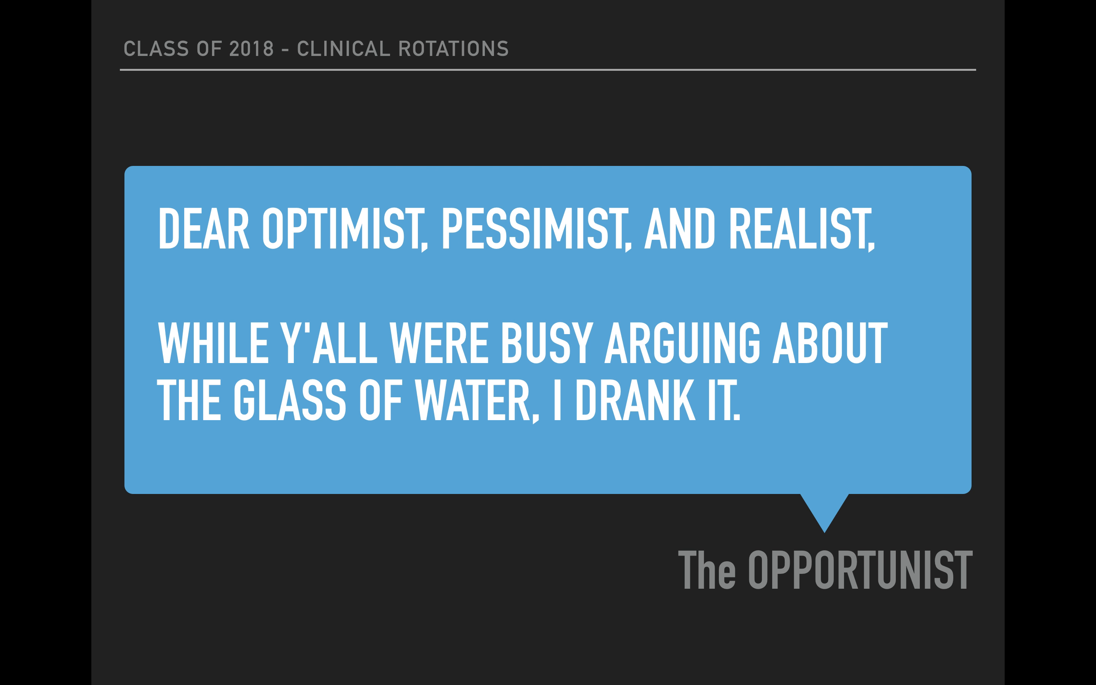
{"action": "key", "text": "Right"}
{"action": "key", "text": "Right"}
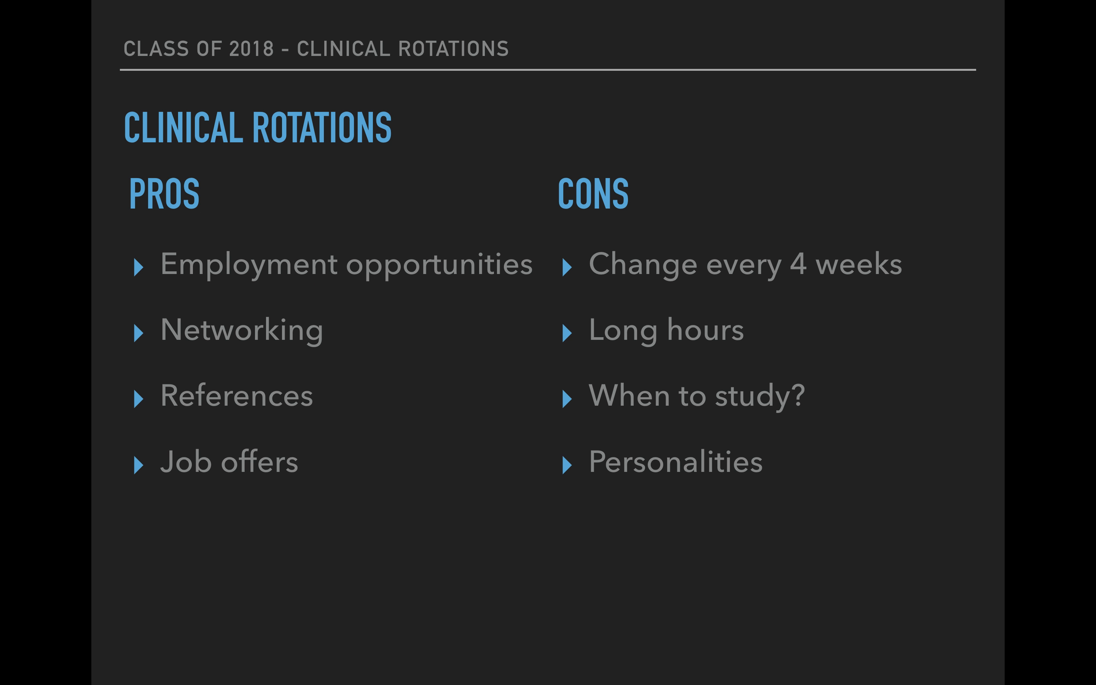
{"action": "key", "text": "Right"}
{"action": "key", "text": "Right"}
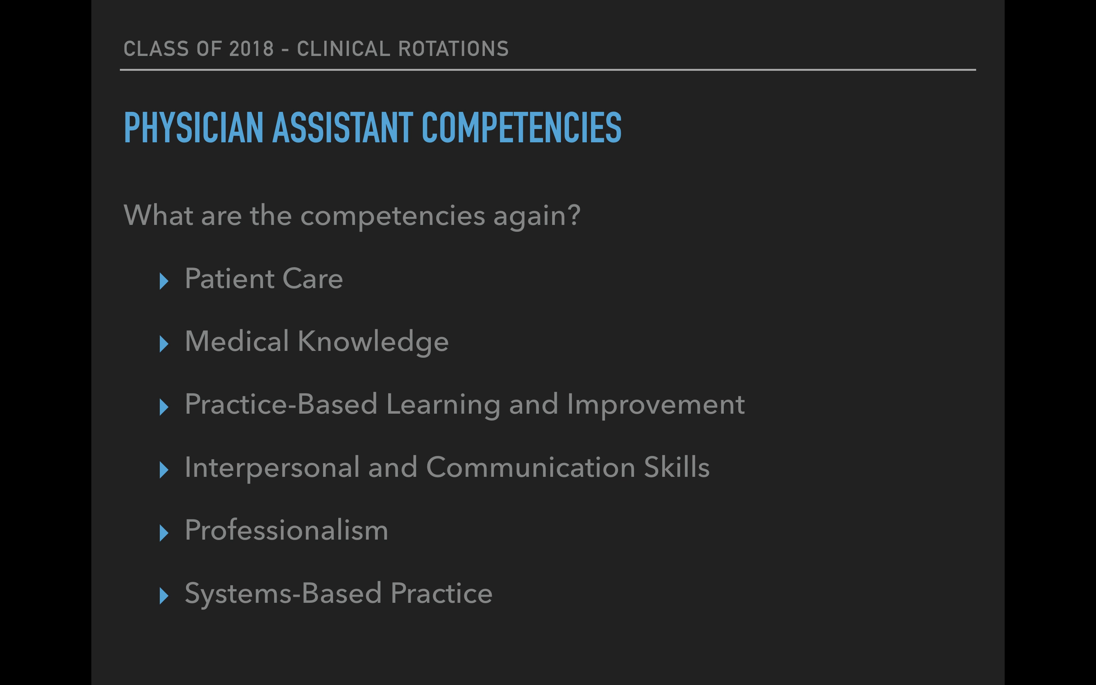
{"action": "key", "text": "Right"}
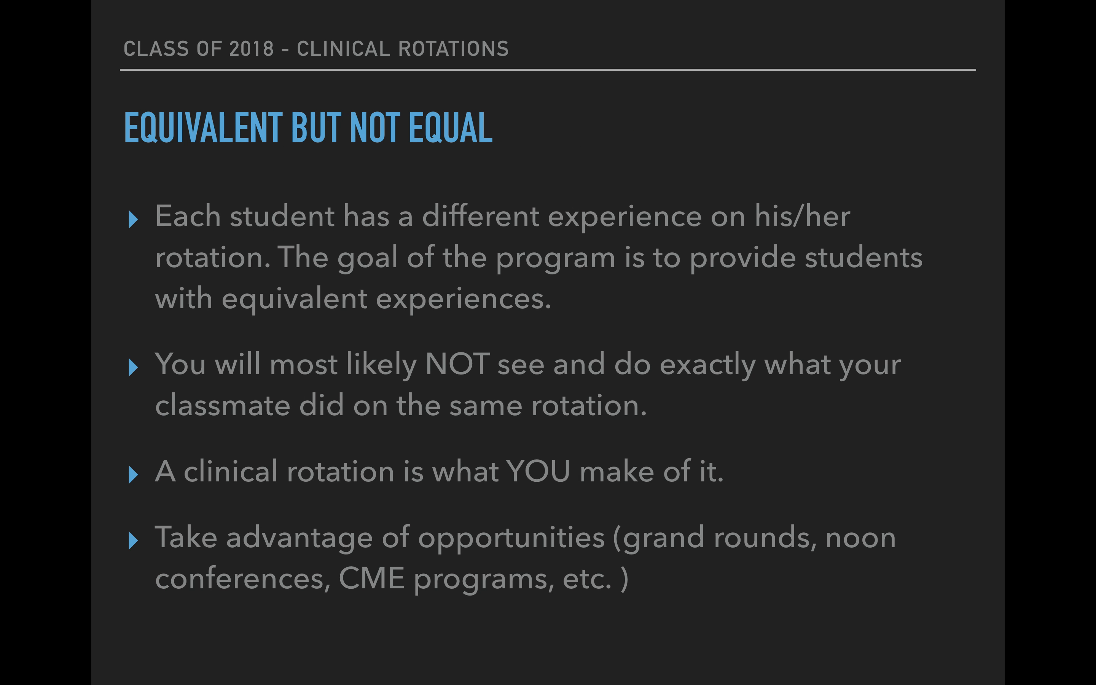